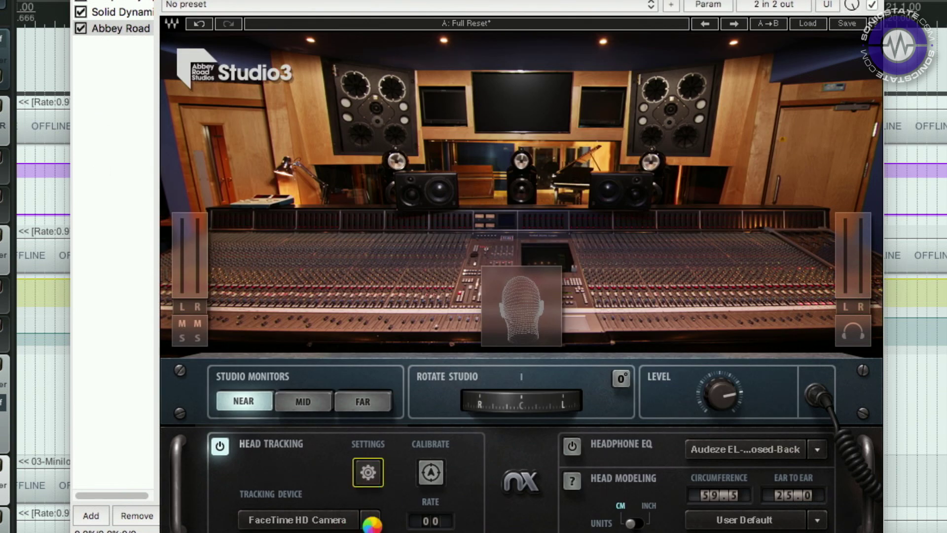
Set the head tracking device of the Abbey Road Studio 3 plugin to Nx Tracker.
left_click(371, 523)
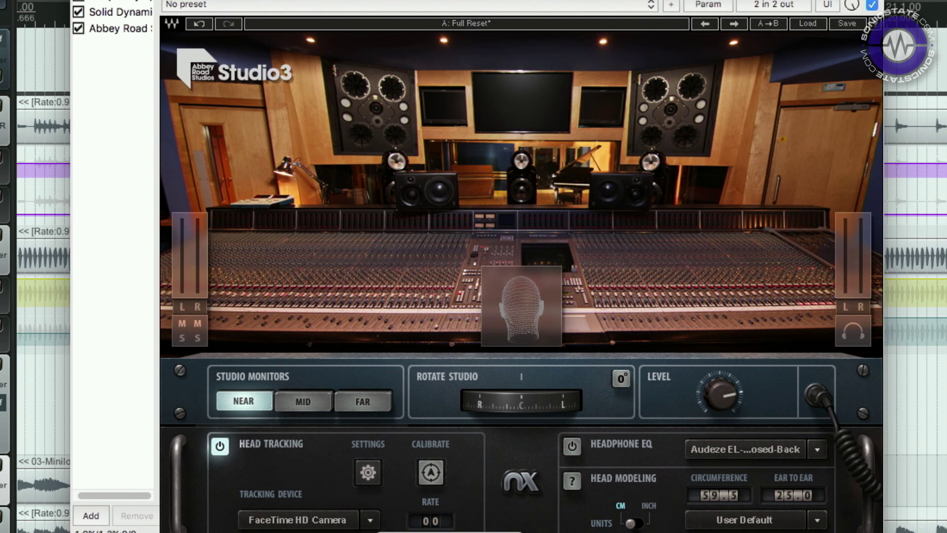
left_click(298, 532)
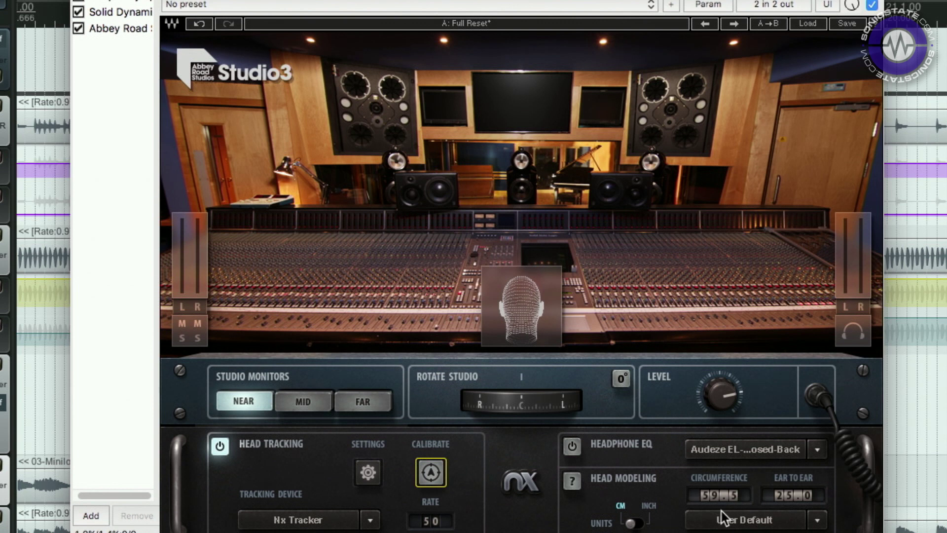
Examine the circumference and ear-to-ear head modeling fields and the headphone EQ selection.
left_click(718, 497)
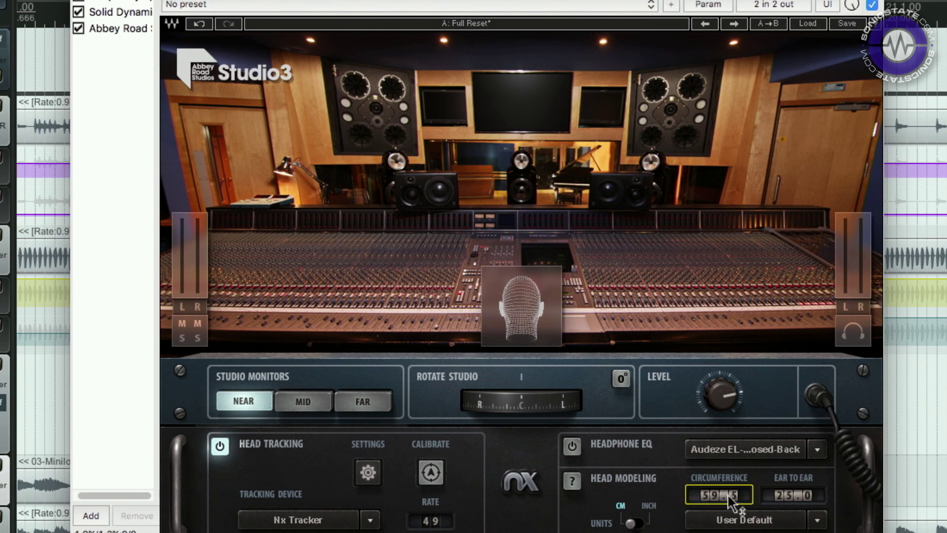
left_click(793, 502)
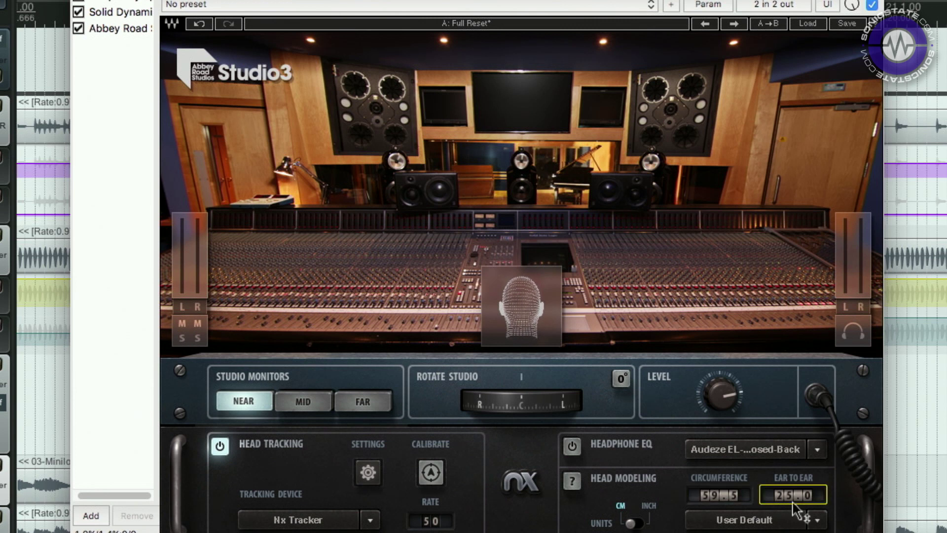
left_click(715, 497)
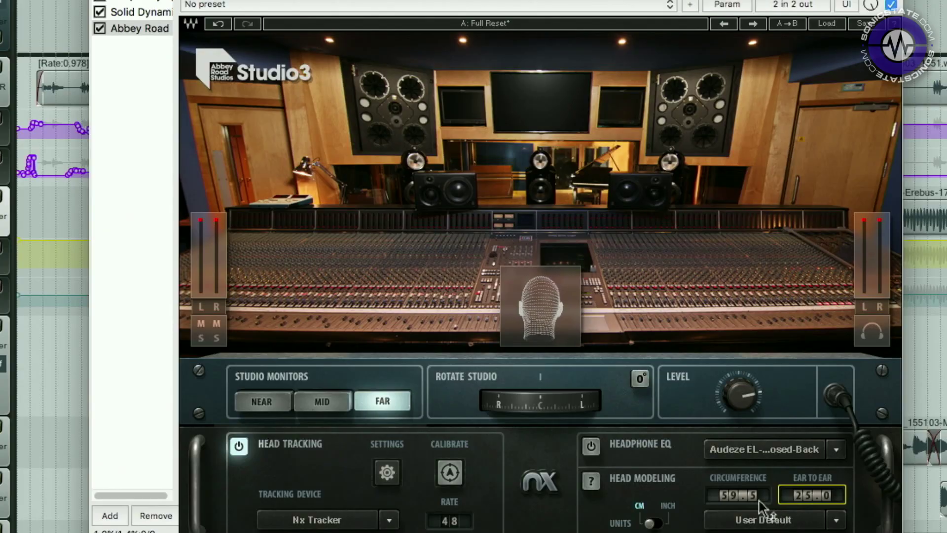
left_click(759, 448)
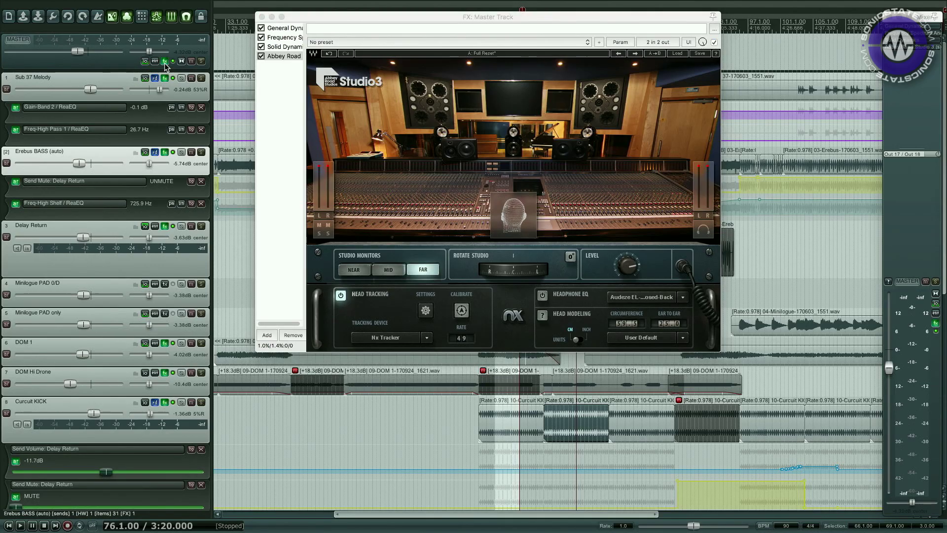
Review the General Dynamics, Solid Dynamics and Abbey Road effects on the master track, and close the effects window.
left_click(165, 62)
left_click(165, 62)
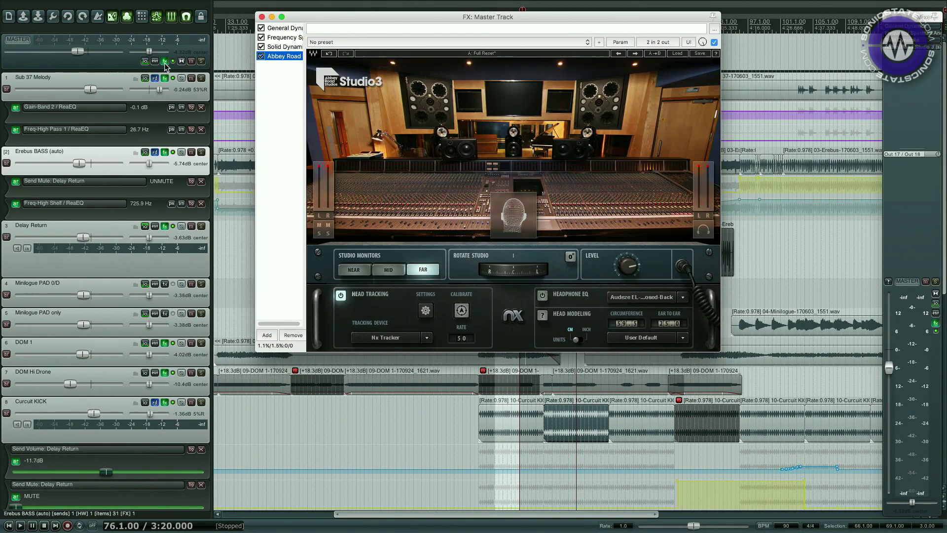
left_click(285, 29)
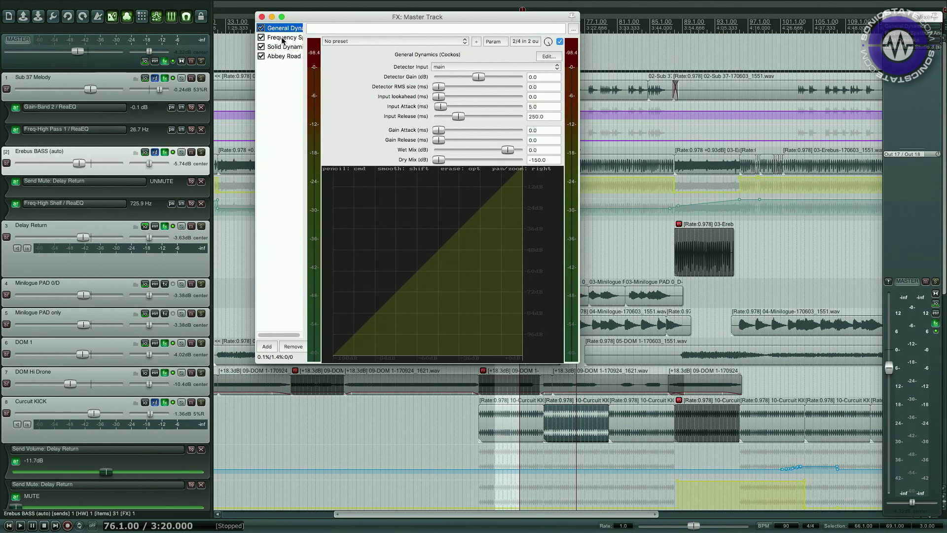
left_click(283, 38)
left_click(282, 47)
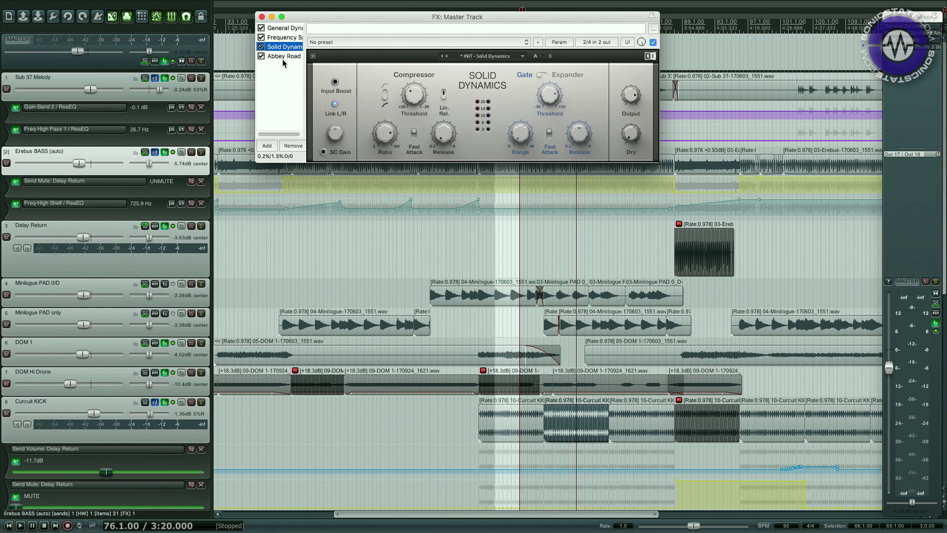
left_click(283, 57)
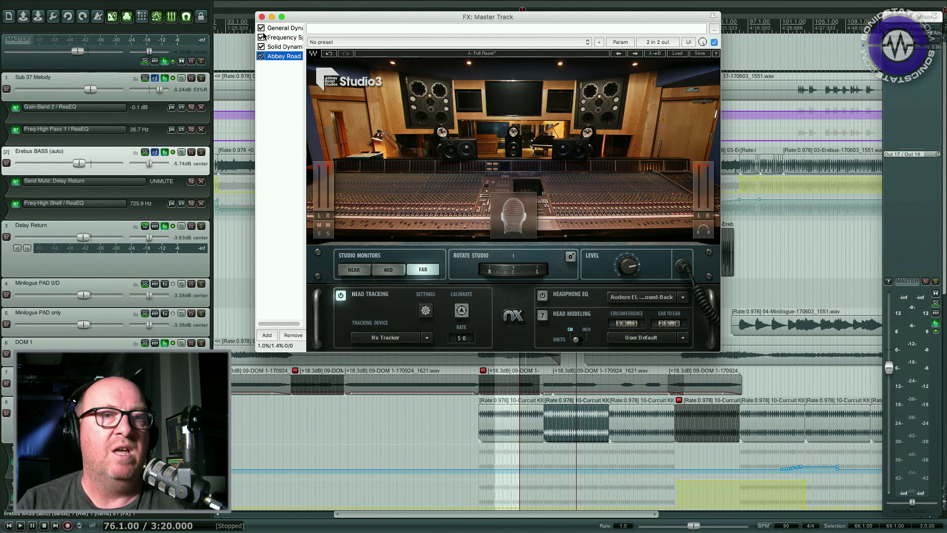
left_click(262, 17)
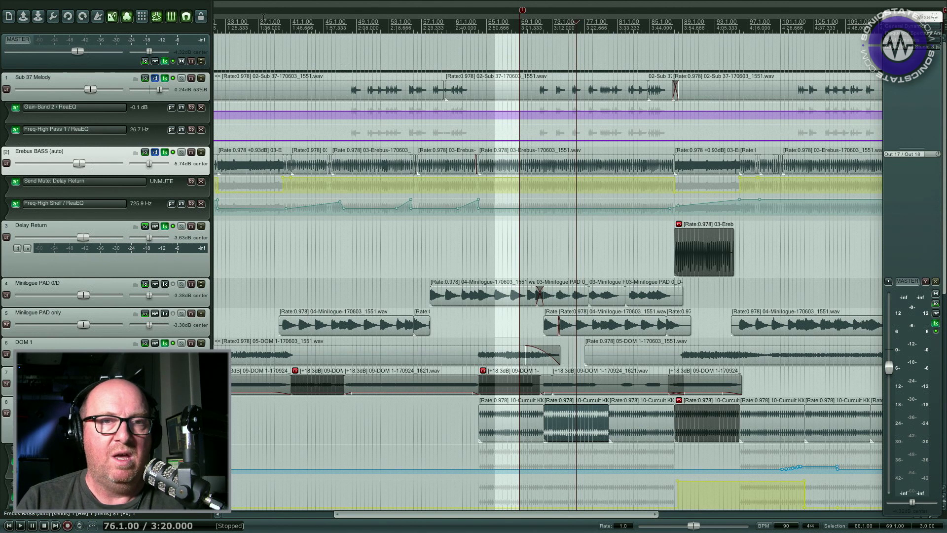
Enable the Abbey Road plugin on the master track and audition the Mid and Near studio monitors, ending on Far.
mouse_move(321, 4)
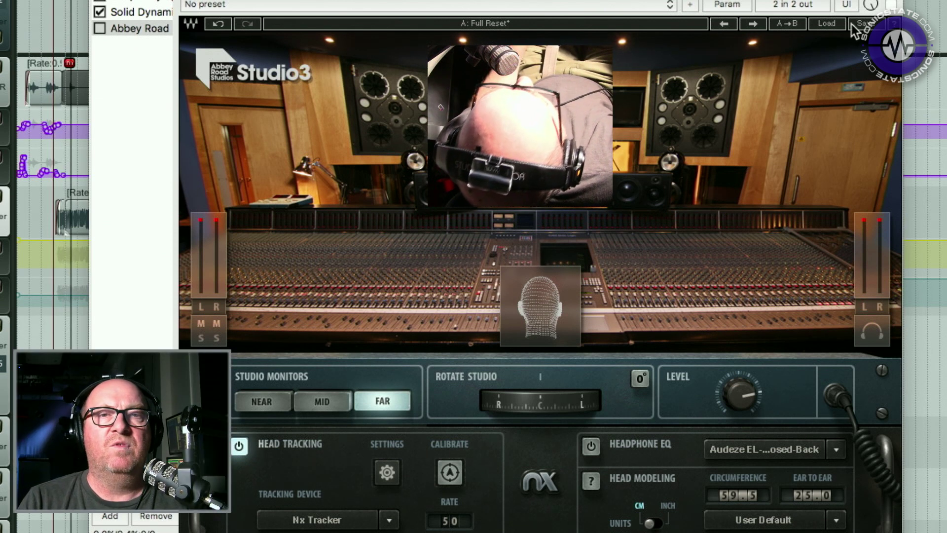
left_click(891, 5)
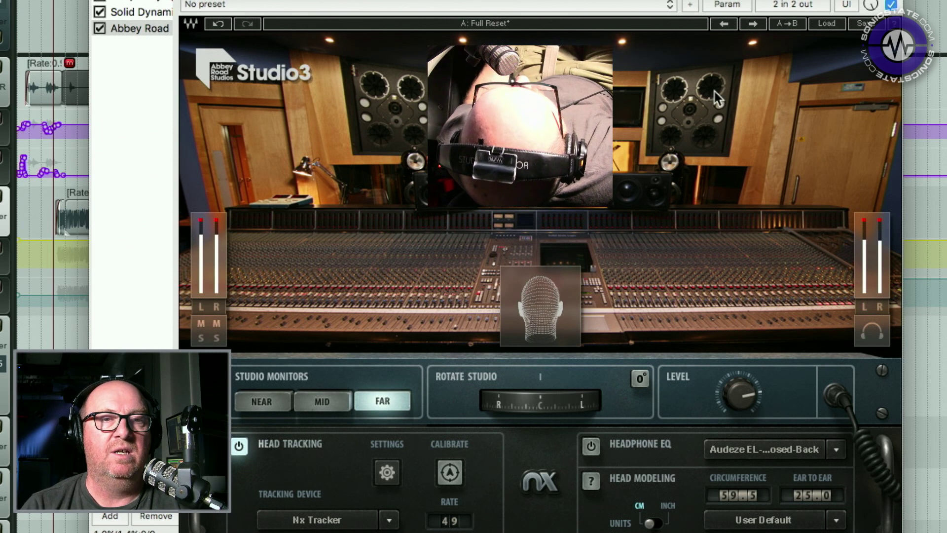
left_click(323, 403)
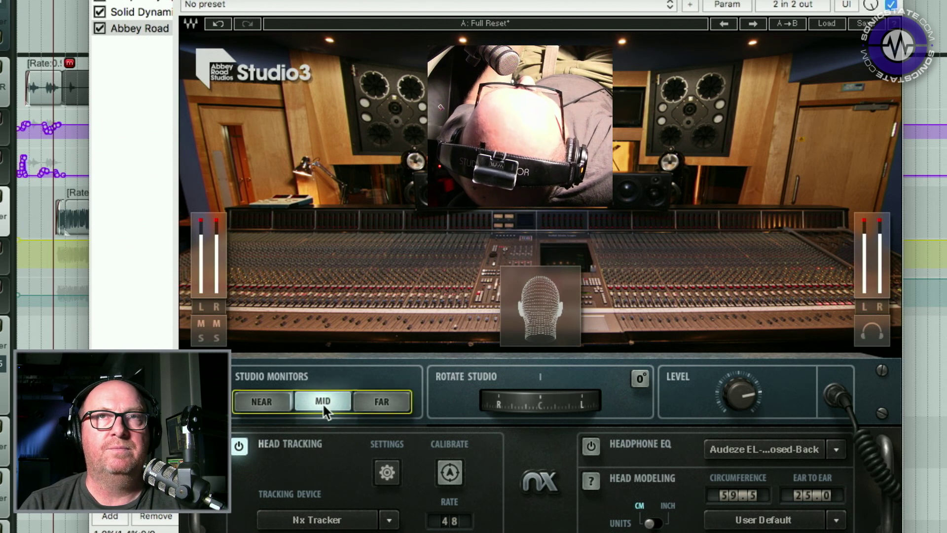
left_click(281, 410)
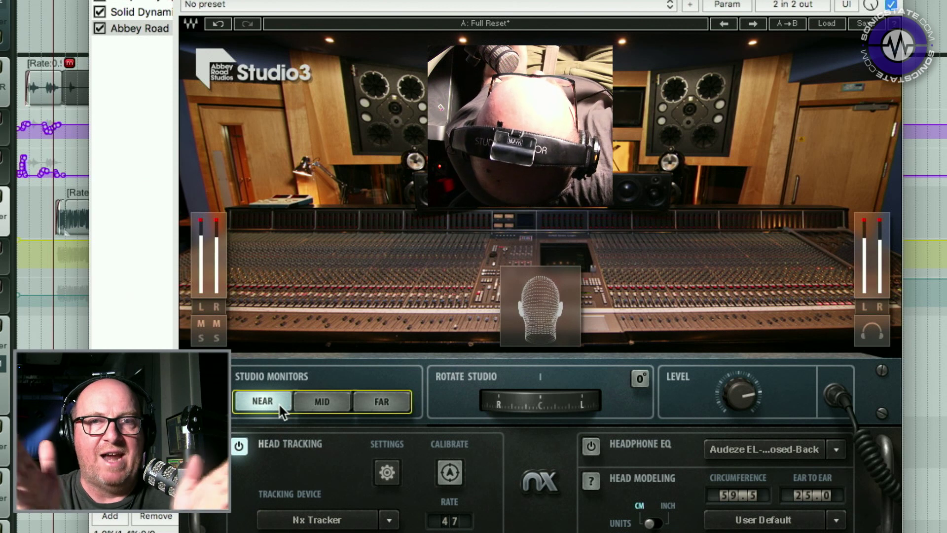
left_click(323, 402)
left_click(390, 400)
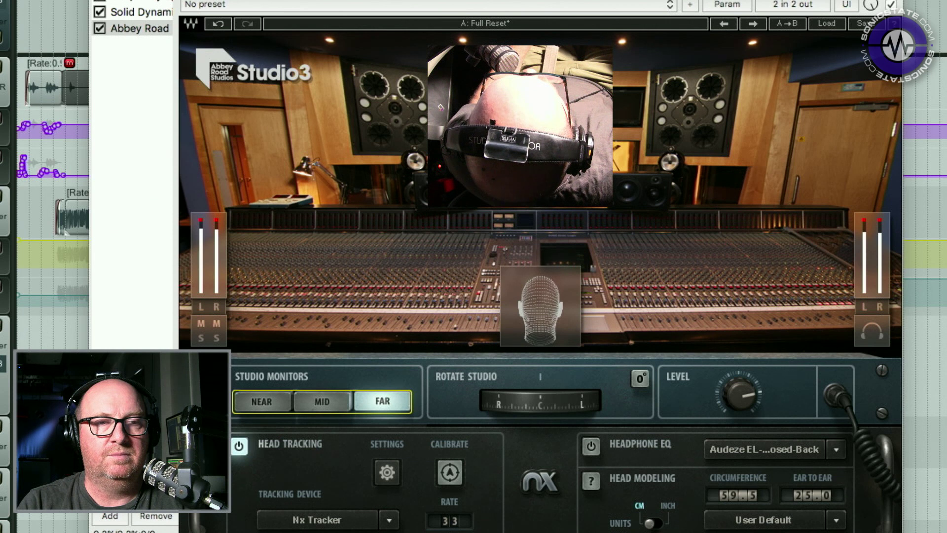
Compare the Mid and Far studio monitors by ear, ending on Near.
left_click(321, 408)
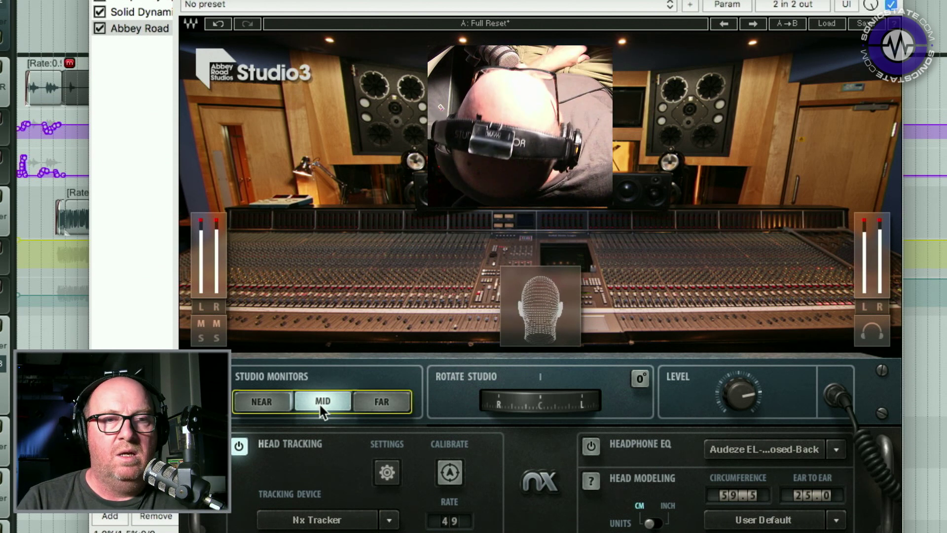
left_click(378, 402)
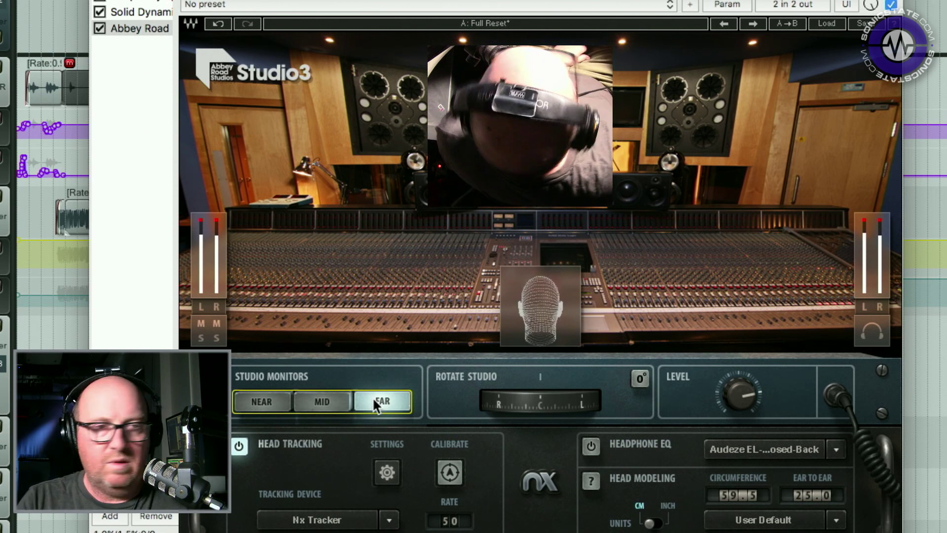
left_click(328, 400)
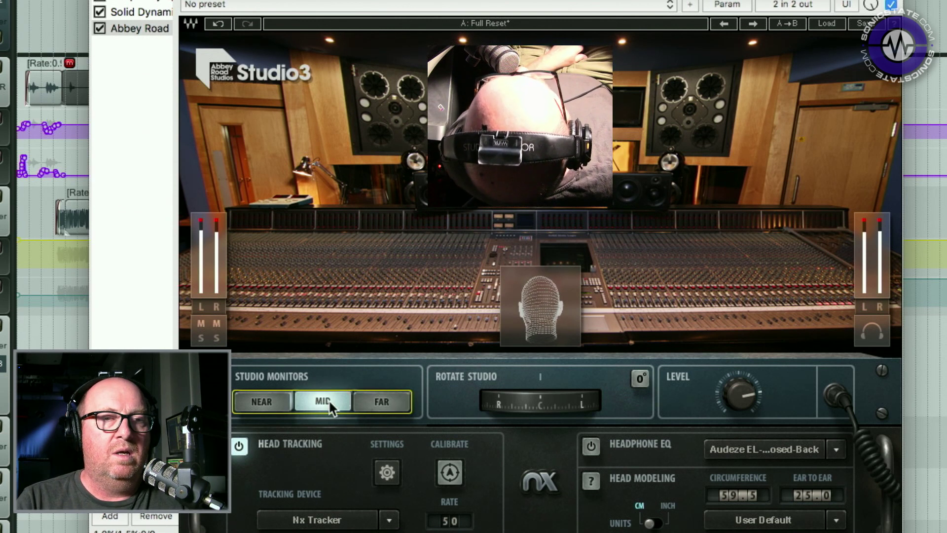
left_click(266, 401)
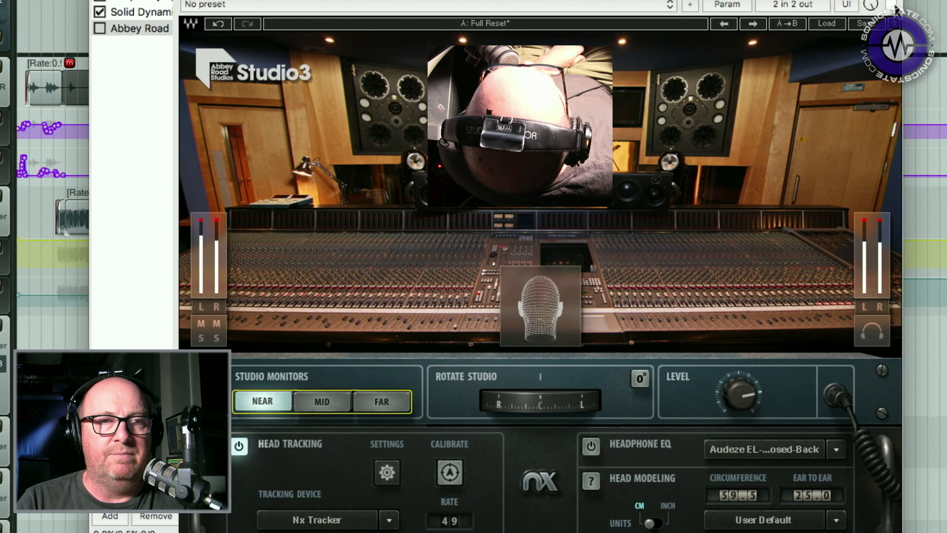
Re-enable the bypassed Abbey Road plugin and set the studio monitors to Far.
left_click(892, 5)
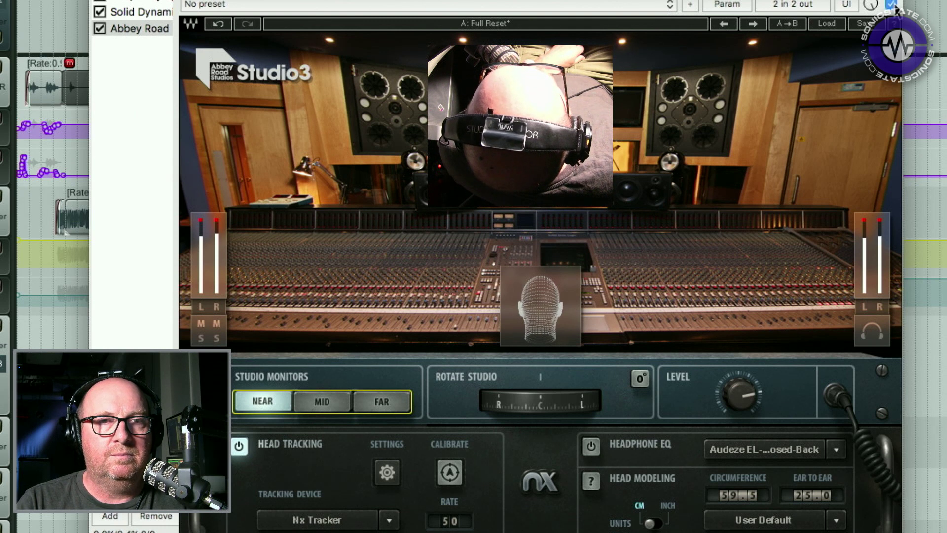
left_click(395, 407)
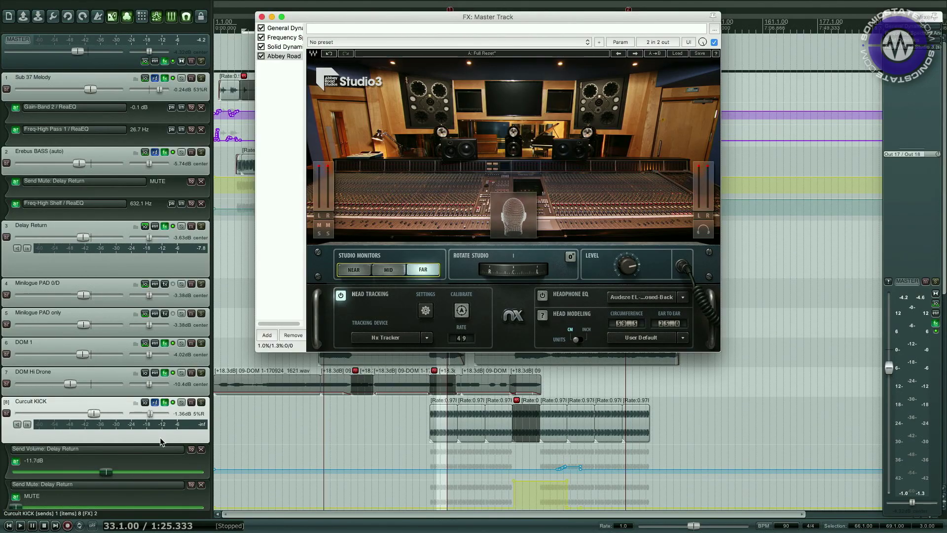
Solo the Curcuit KICK track and open its effects chain at ReaEQ, placing the window over the lower part of the Abbey Road plugin.
left_click(201, 403)
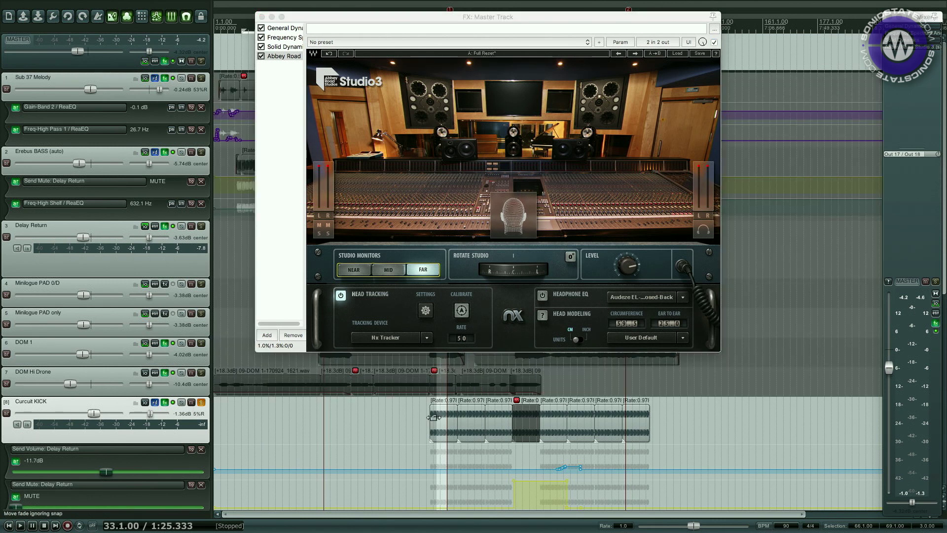
left_click(472, 430)
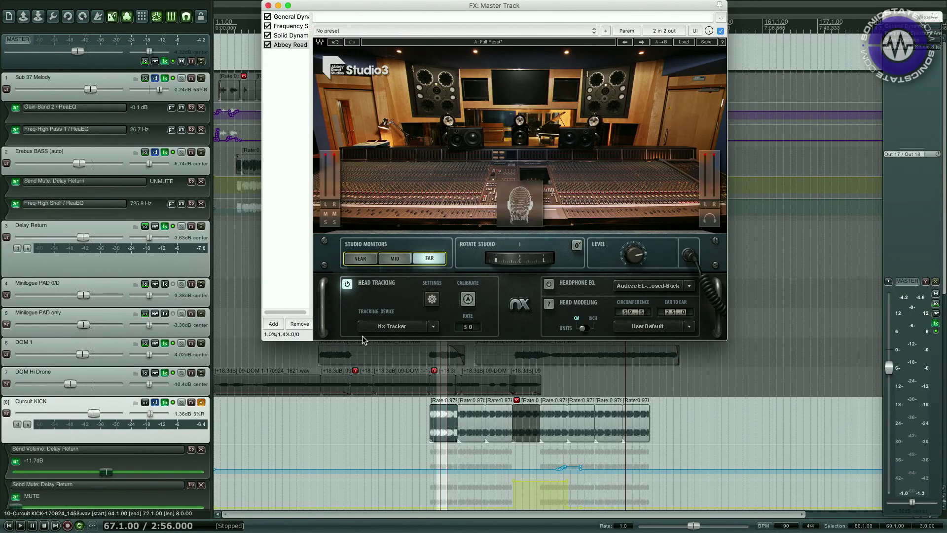
left_click(166, 403)
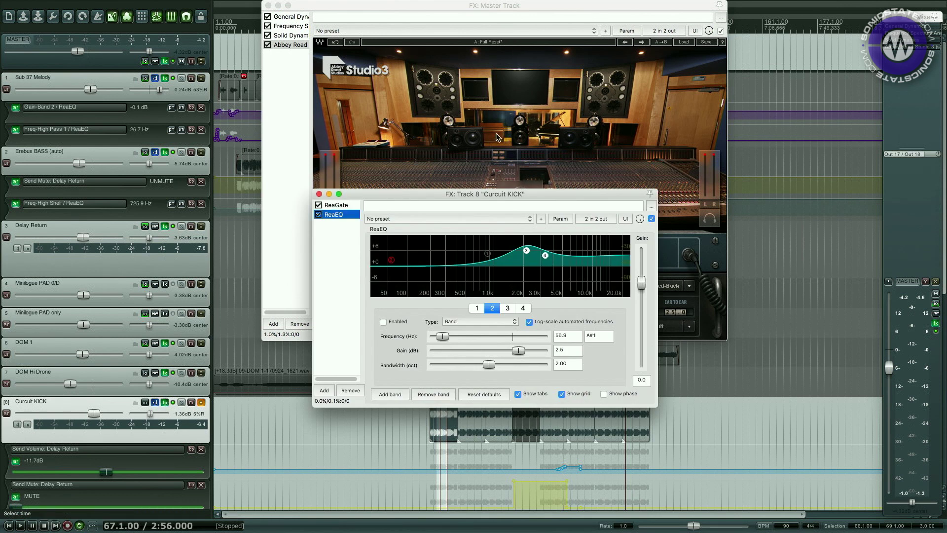
left_click_drag(505, 198, 545, 242)
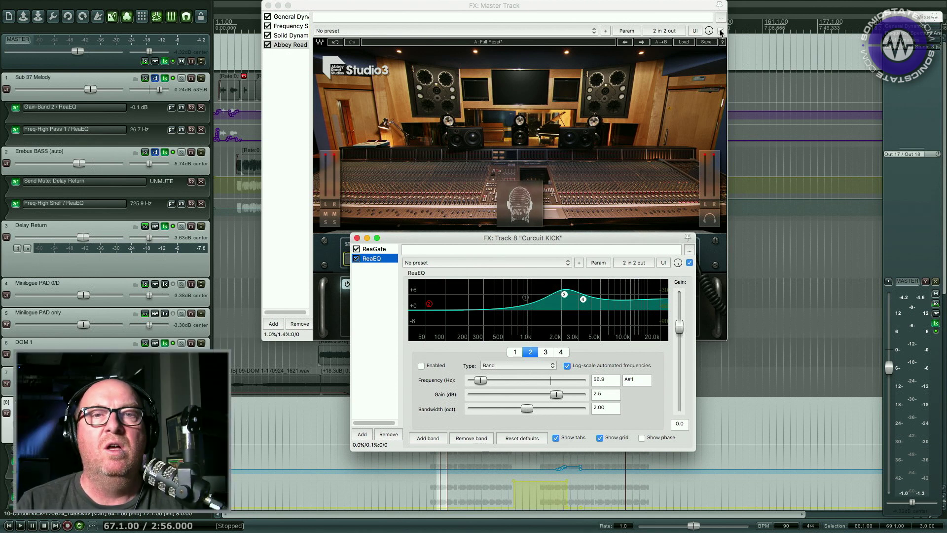
Enable band 1 at 849.1 Hz in the kick's ReaEQ during playback and raise its gain to 7.1 dB.
left_click(334, 295)
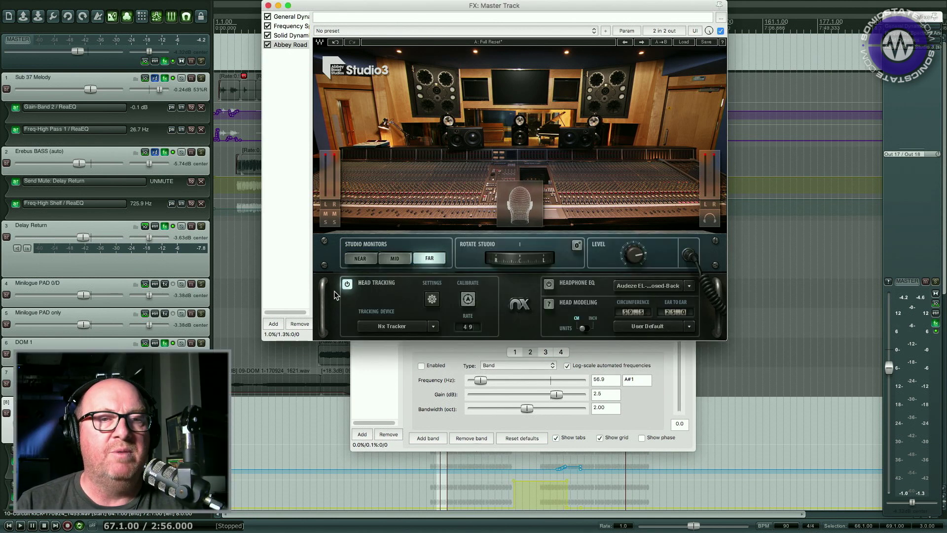
left_click(426, 371)
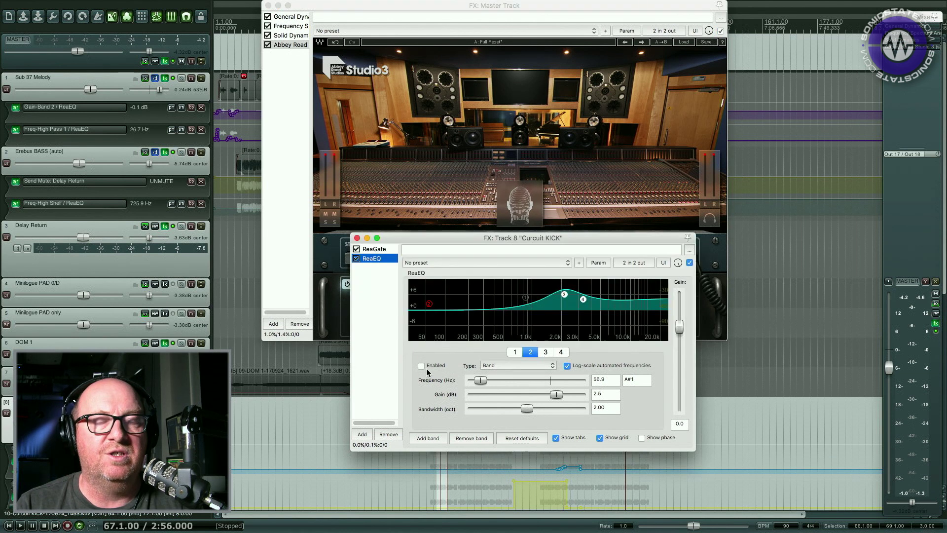
left_click(515, 353)
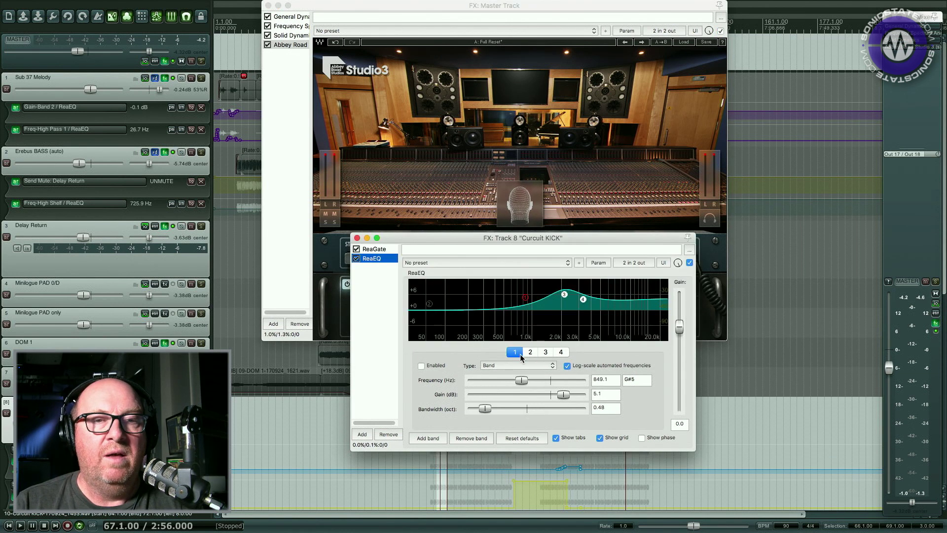
key("space")
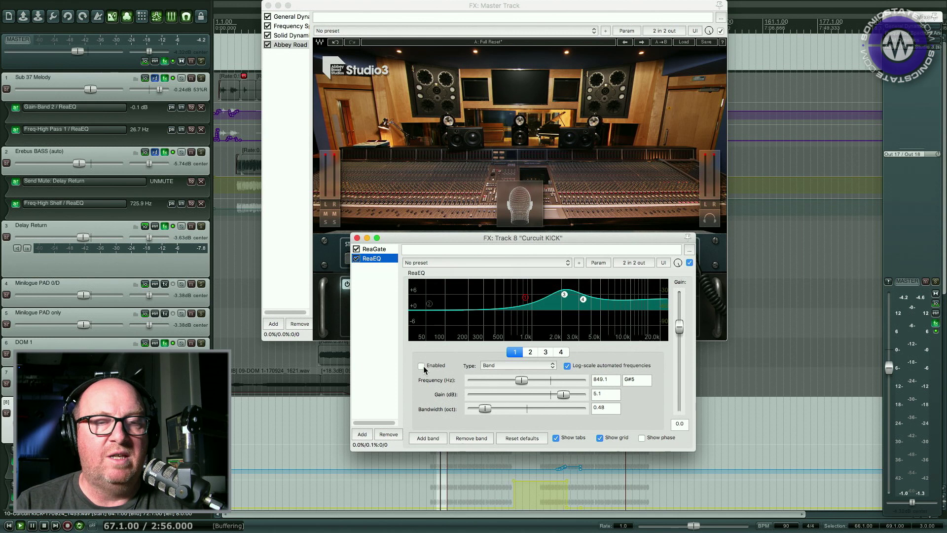
left_click(441, 467)
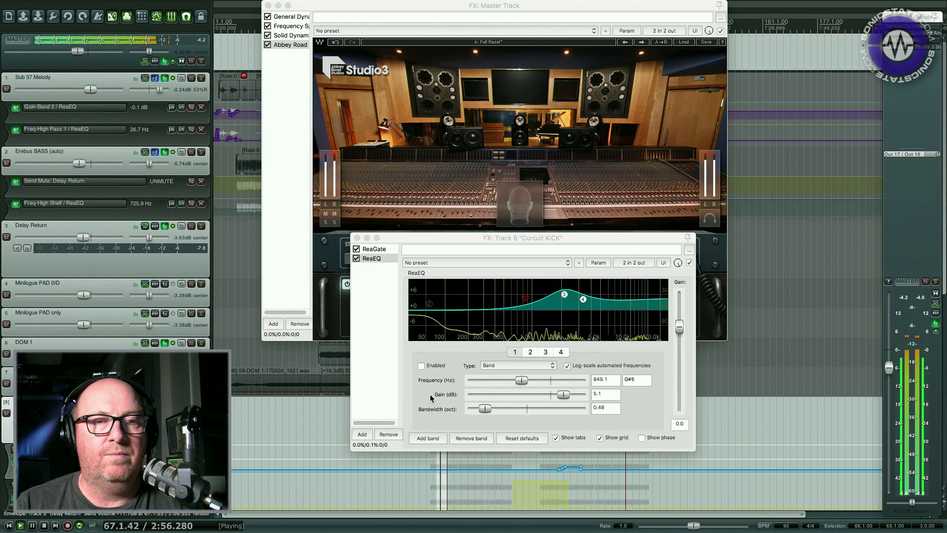
left_click(424, 366)
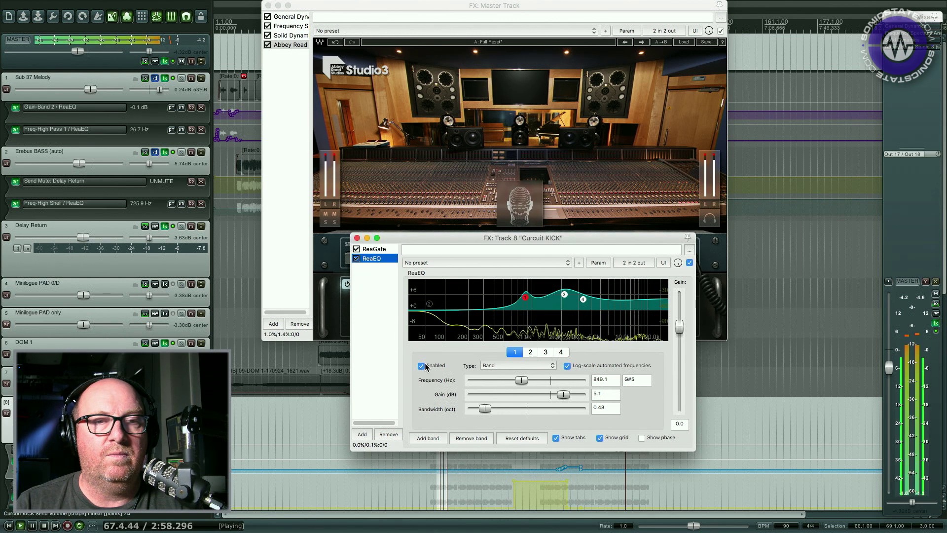
mouse_move(525, 297)
left_mouse_down()
mouse_move(538, 286)
mouse_move(526, 291)
left_mouse_up()
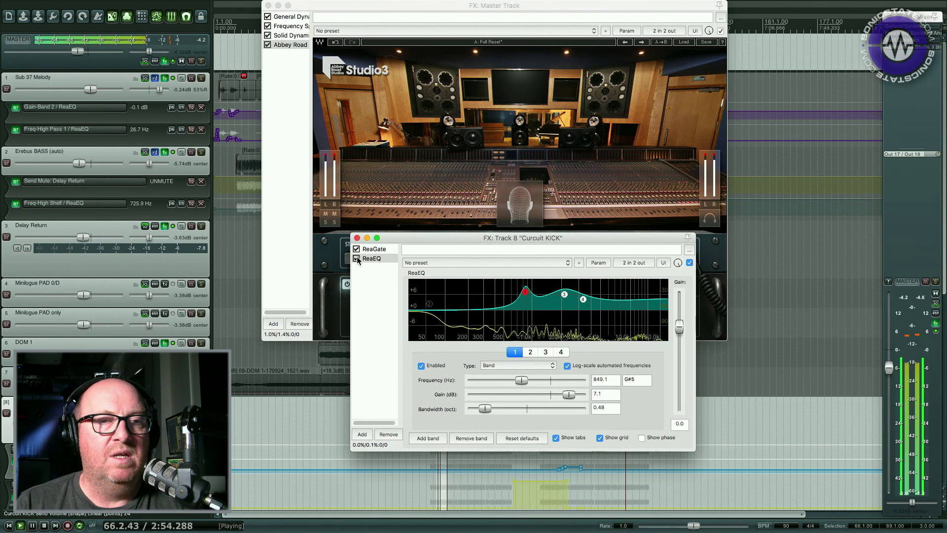
Move the kick's ReaEQ window below the Abbey Road plugin and switch the studio monitors to Mid.
left_click_drag(421, 243, 393, 366)
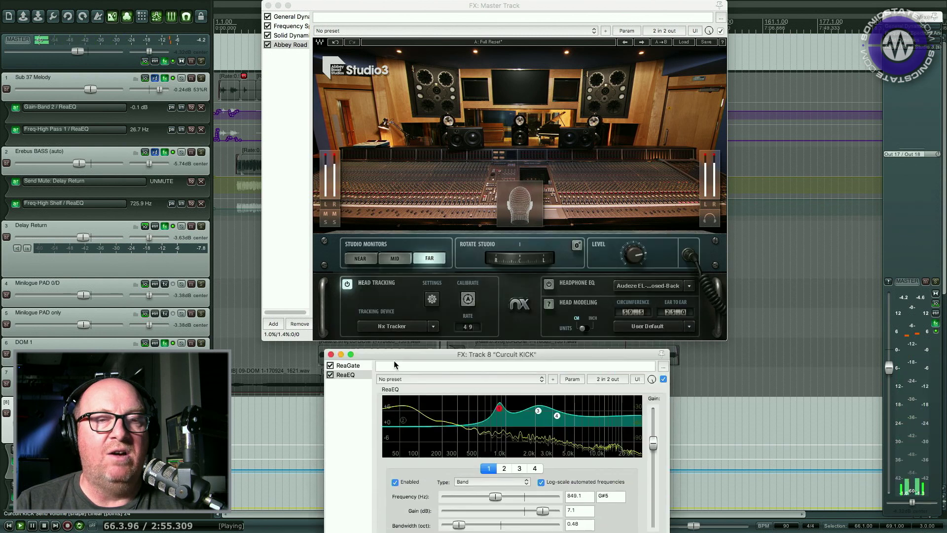
left_click(394, 268)
left_click(396, 259)
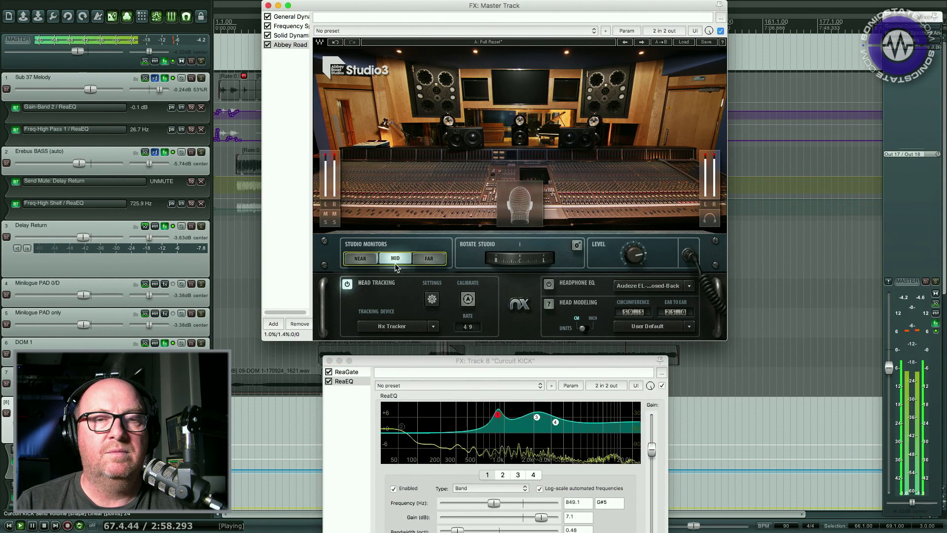
Compare the Near monitors with the Abbey Road plugin bypassed and re-enabled, listen on Mid, and leave the studio monitors on Far.
left_click(361, 259)
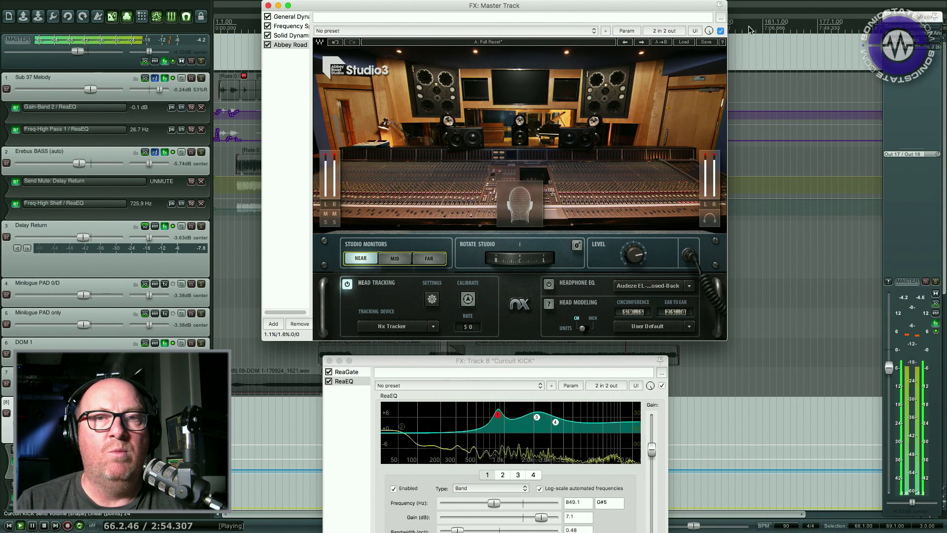
left_click(720, 32)
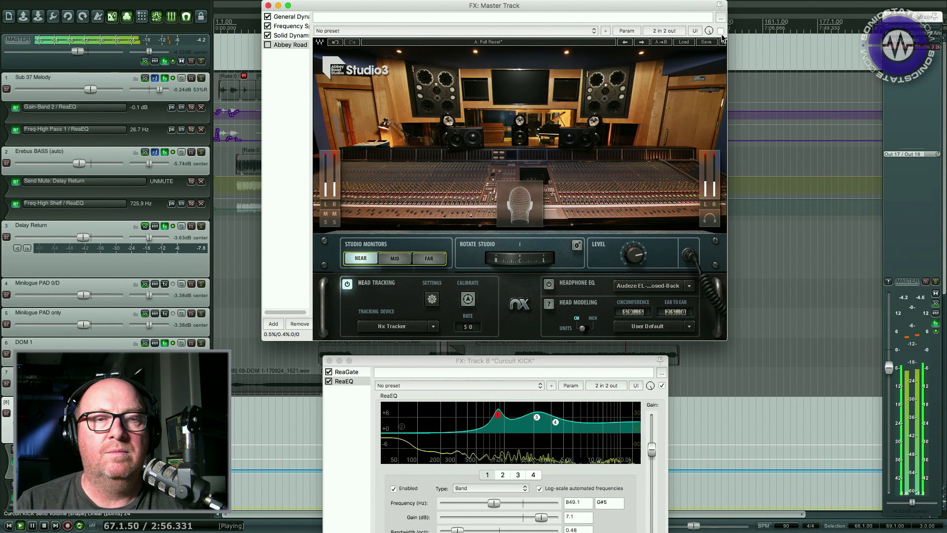
left_click(720, 31)
left_click(397, 259)
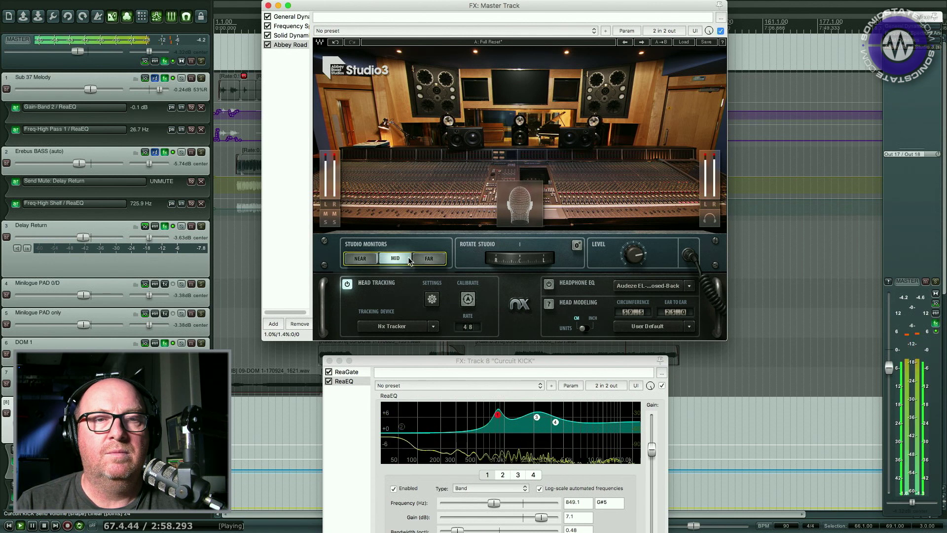
left_click(419, 259)
Audition band 2 in the kick's ReaEQ, placed over the Abbey Road plugin, and close the kick's effects window and stop playback.
left_click_drag(477, 361, 486, 198)
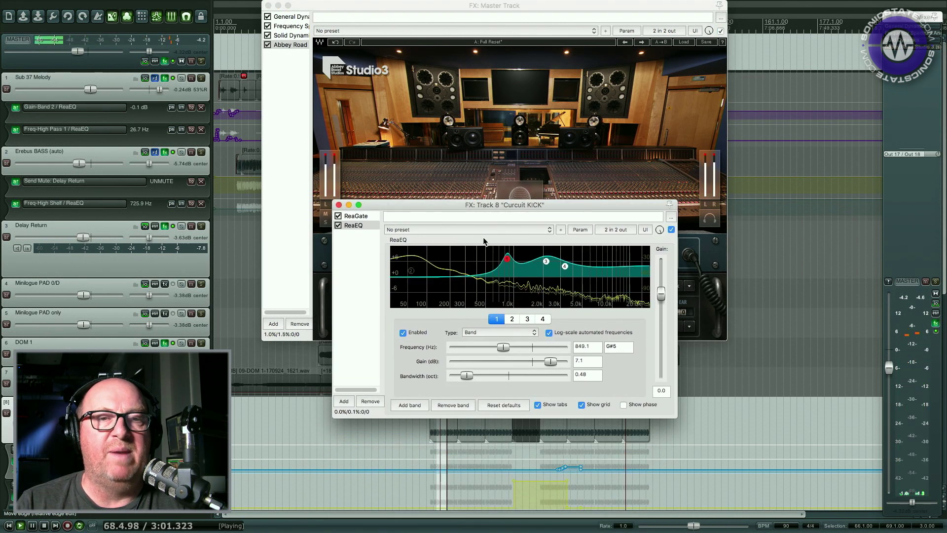
left_click(512, 320)
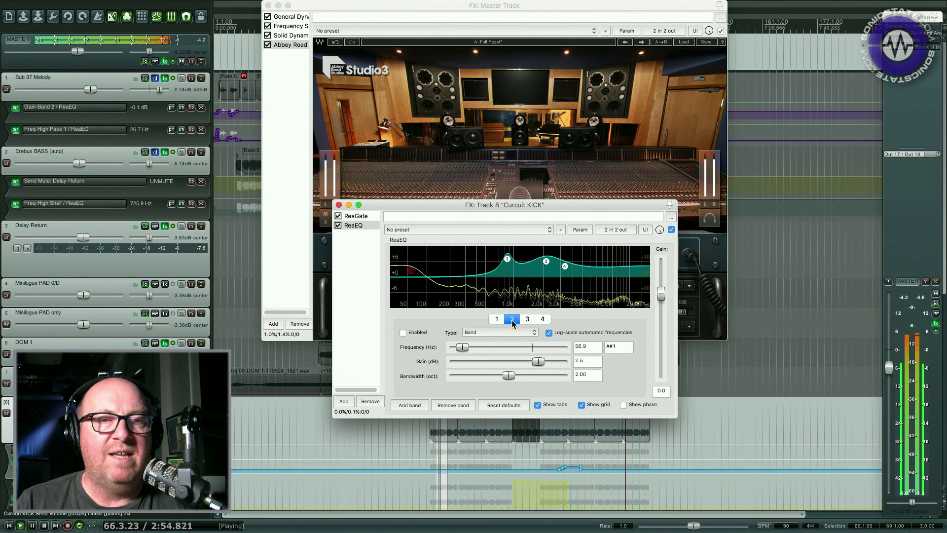
left_click(404, 333)
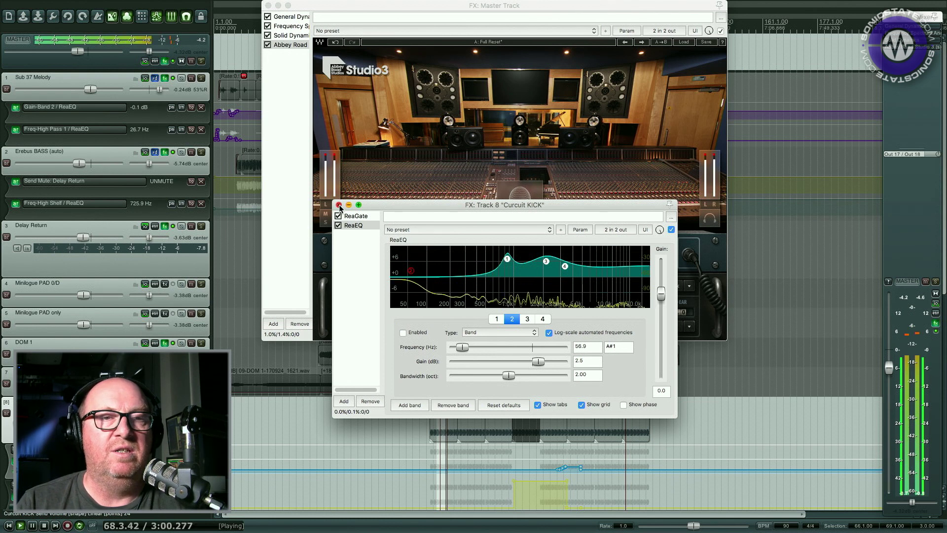
key("Escape")
key("space")
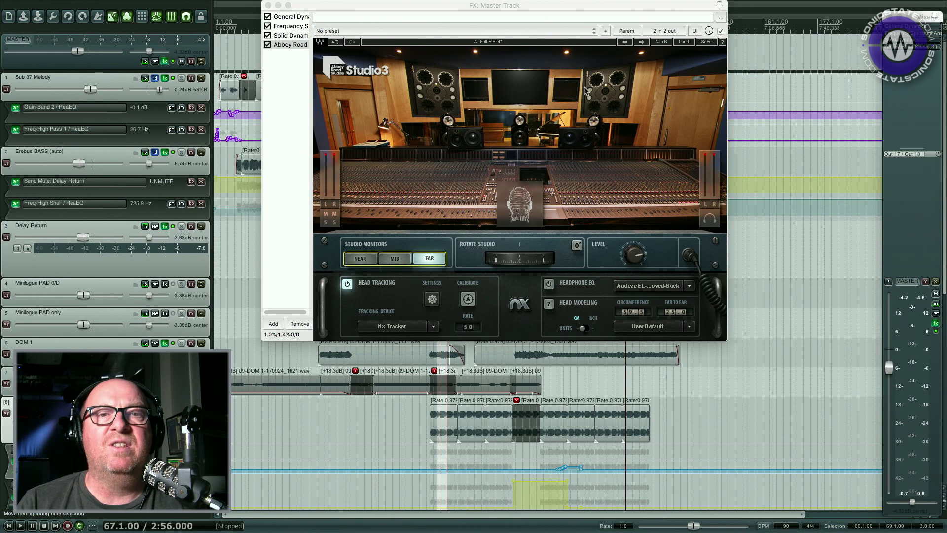
Play the mix from bar 63, switch the studio monitors from Far to Mid while listening, and stop playback.
left_click(428, 432)
key("space")
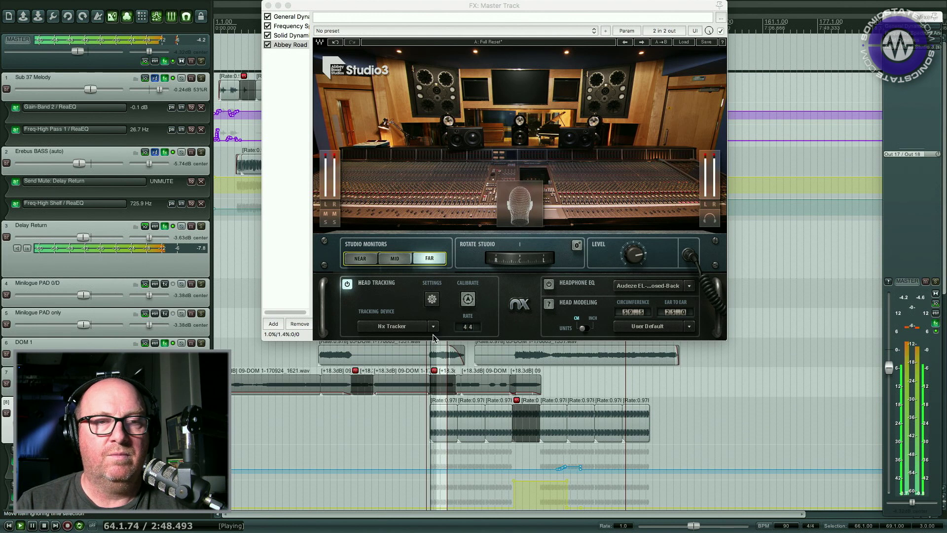
left_click(396, 258)
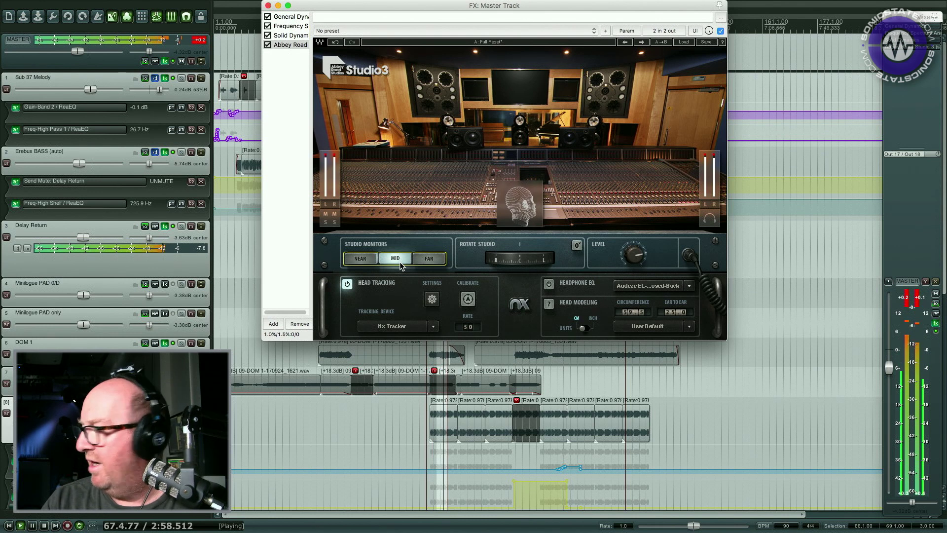
key("space")
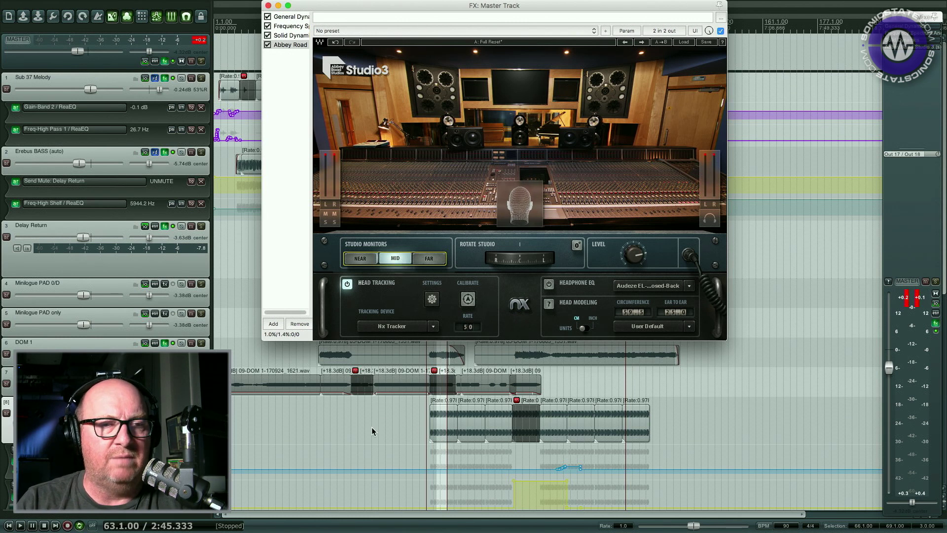
Play the mix from bar 47 through the Mid monitors, bypass the Abbey Road plugin and replay the same section.
left_click(351, 428)
key("space")
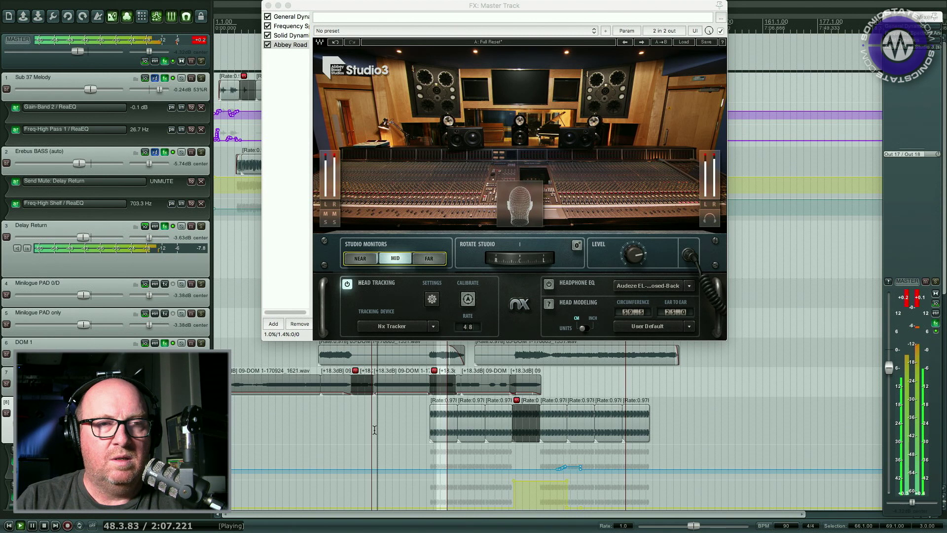
key("space")
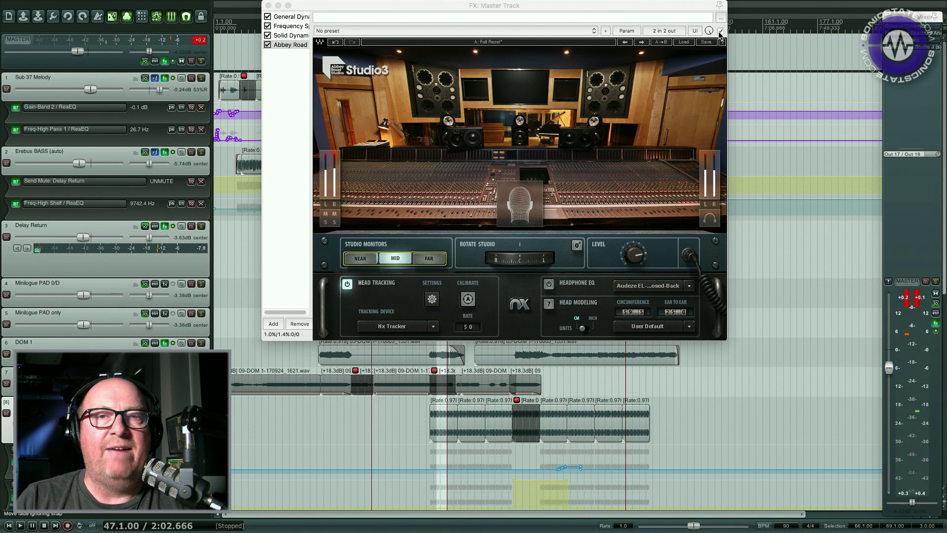
left_click(488, 203)
left_click(370, 419)
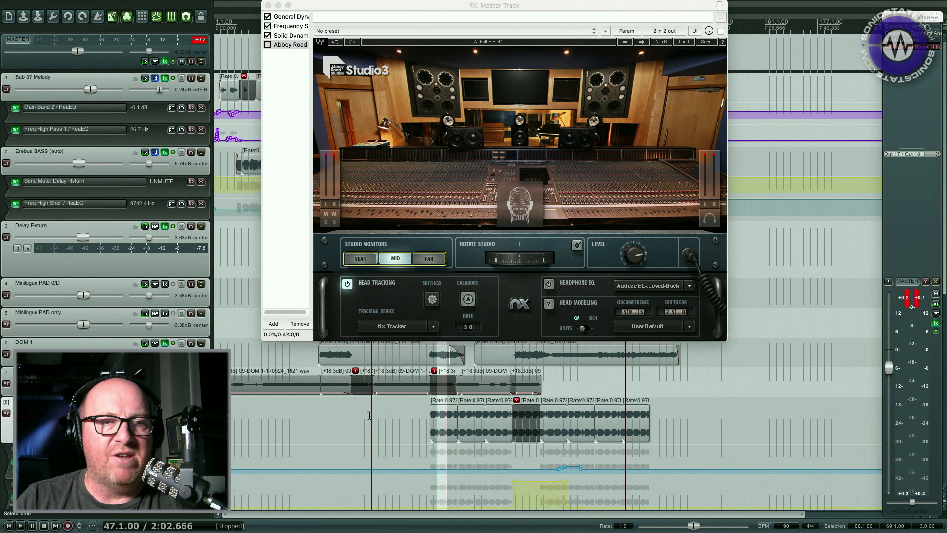
key("space")
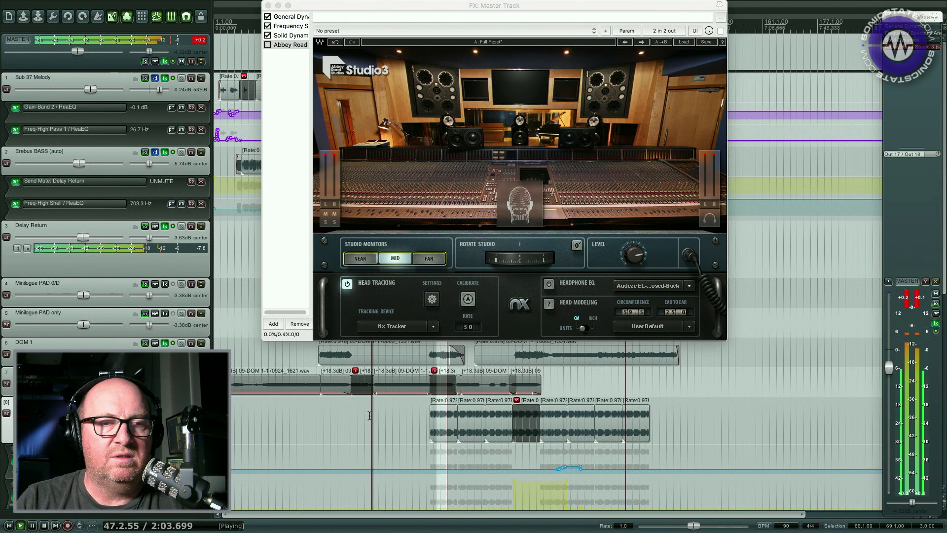
key("space")
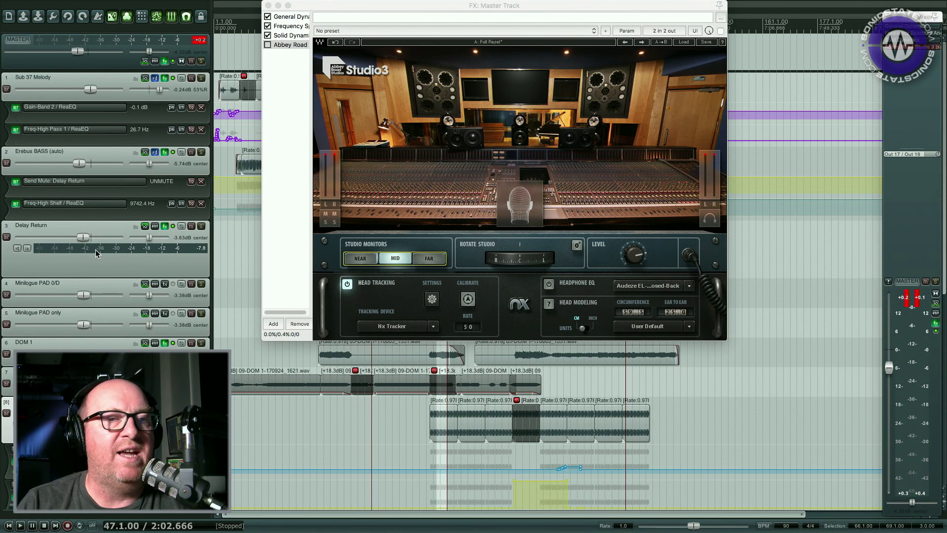
Open the Delay Return track's effects chain at Stereo Enhancer and place its window over the middle of the Abbey Road plugin.
left_click(149, 262)
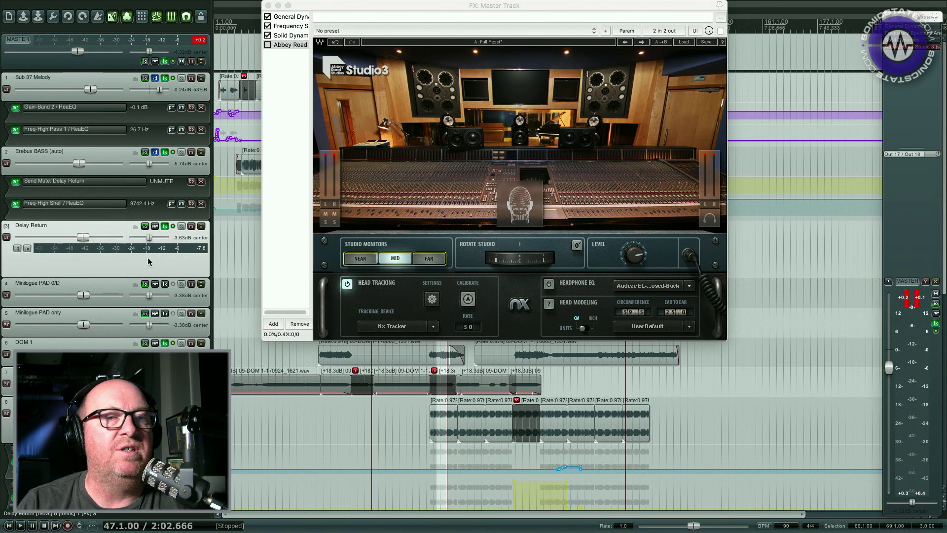
left_click(165, 226)
left_click_drag(202, 202, 473, 203)
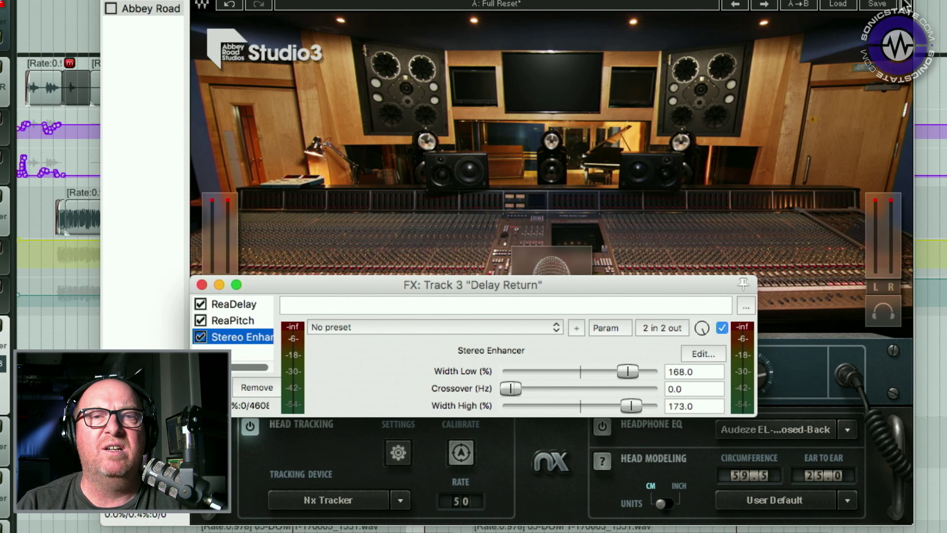
Re-enable the Abbey Road plugin, inspect the Delay Return's Stereo Enhancer during playback and close its effects window.
left_click(111, 8)
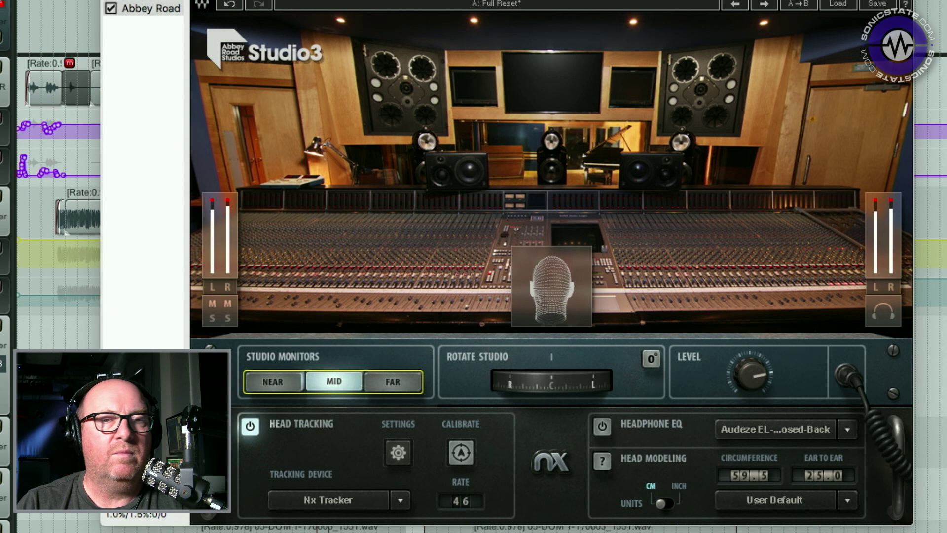
key("f")
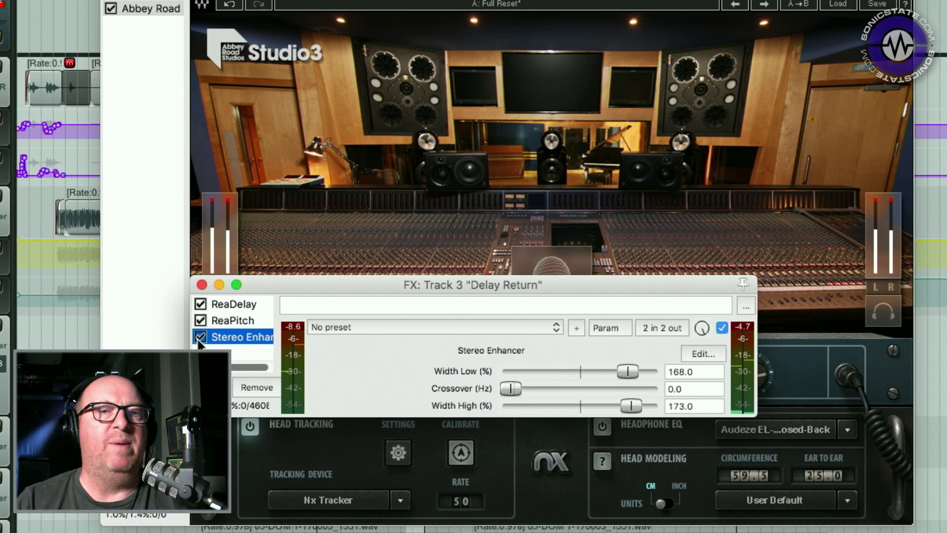
left_click(202, 285)
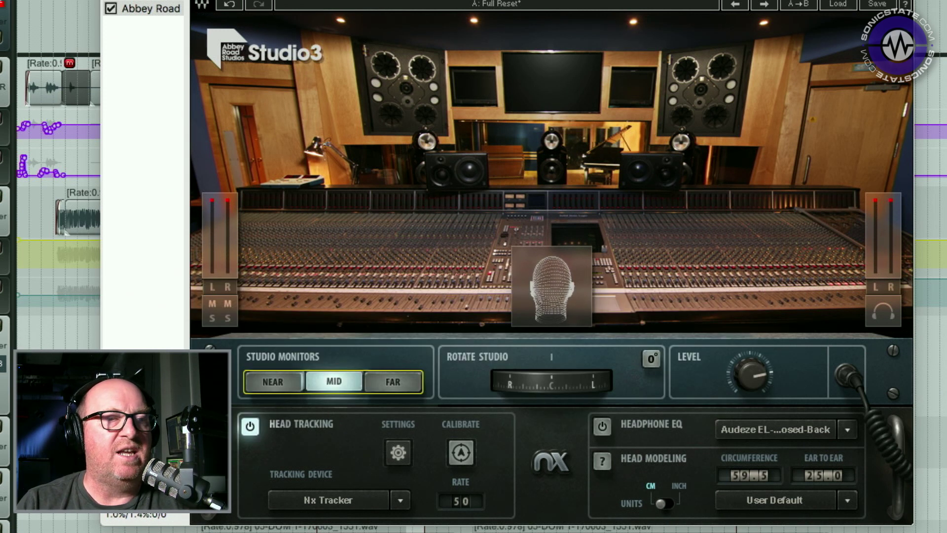
Compare the Far and Near studio monitors during playback and leave the monitors set to Far.
left_click(78, 228)
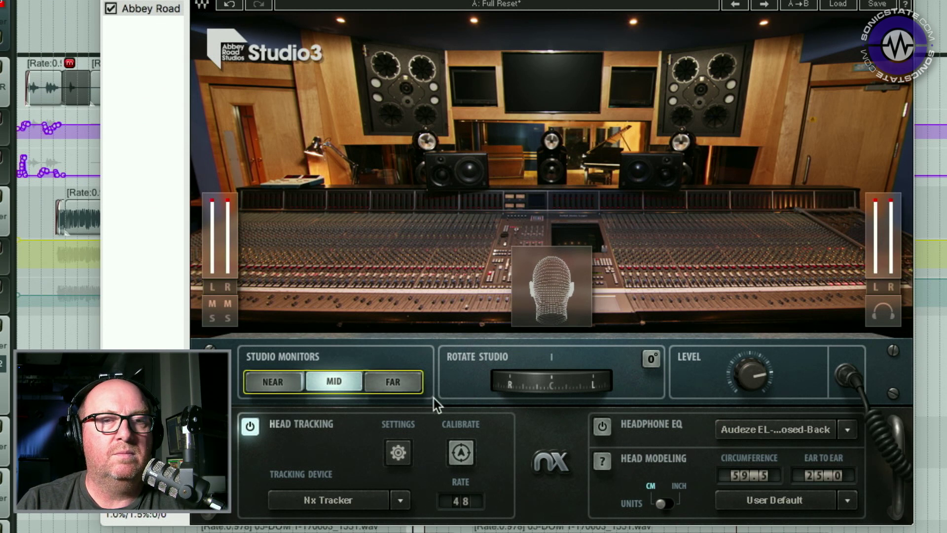
left_click(390, 381)
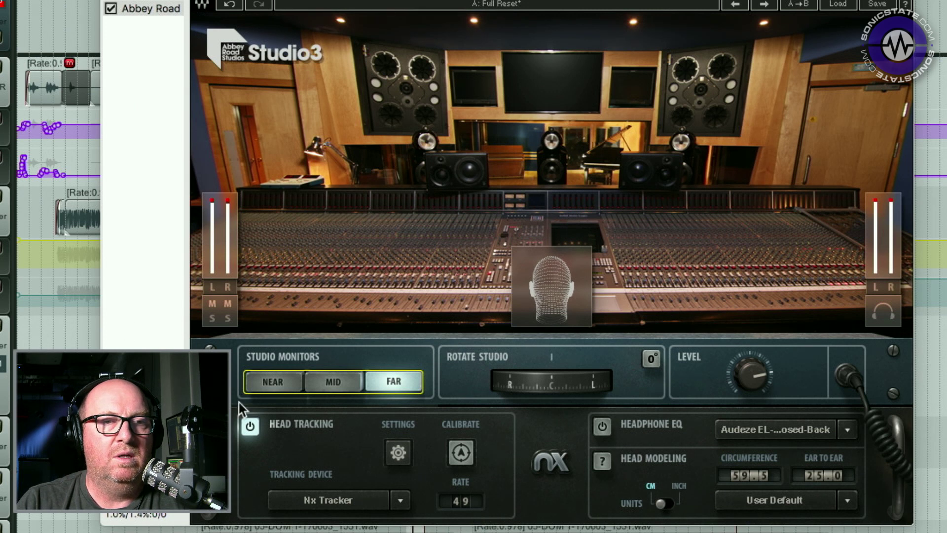
left_click(288, 380)
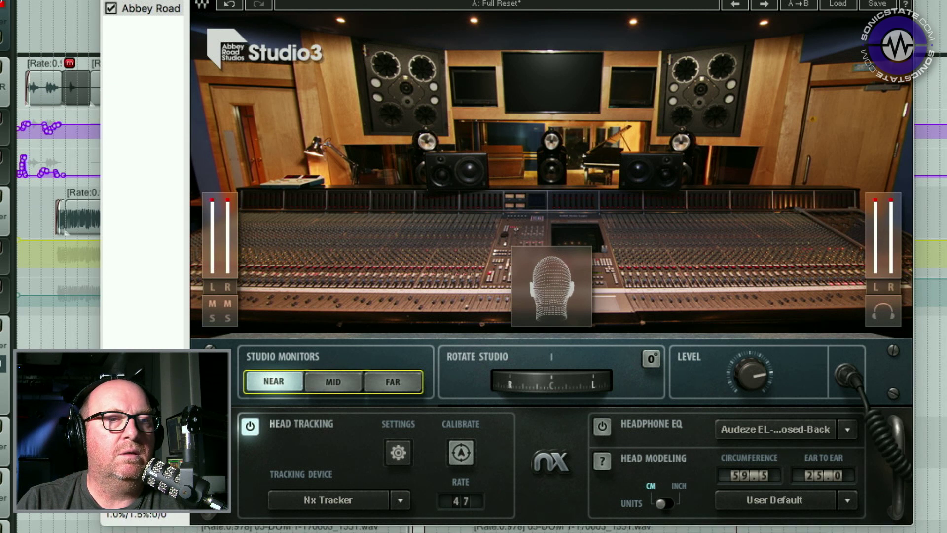
left_click(395, 385)
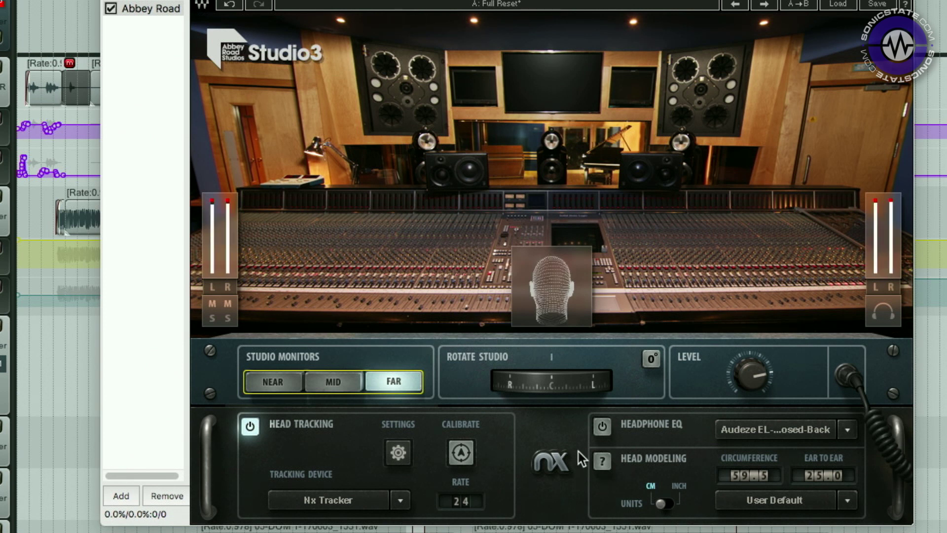
Rotate the studio to 29° on the Far monitors and reset the rotation to 0°.
left_click_drag(559, 390, 409, 390)
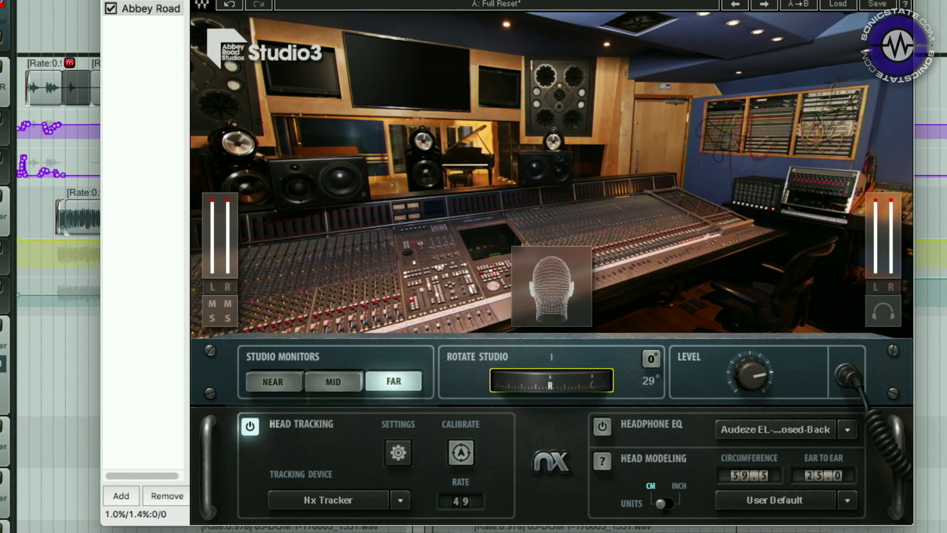
left_click(651, 359)
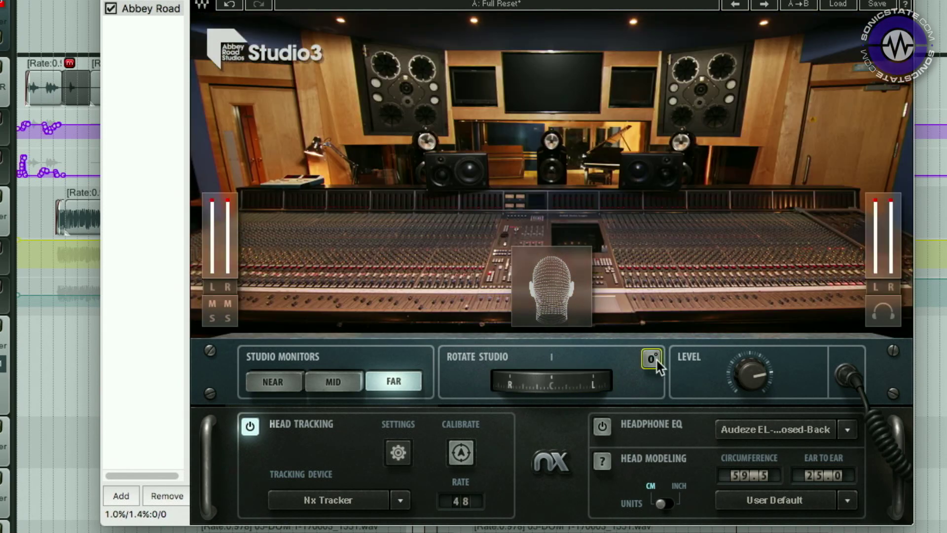